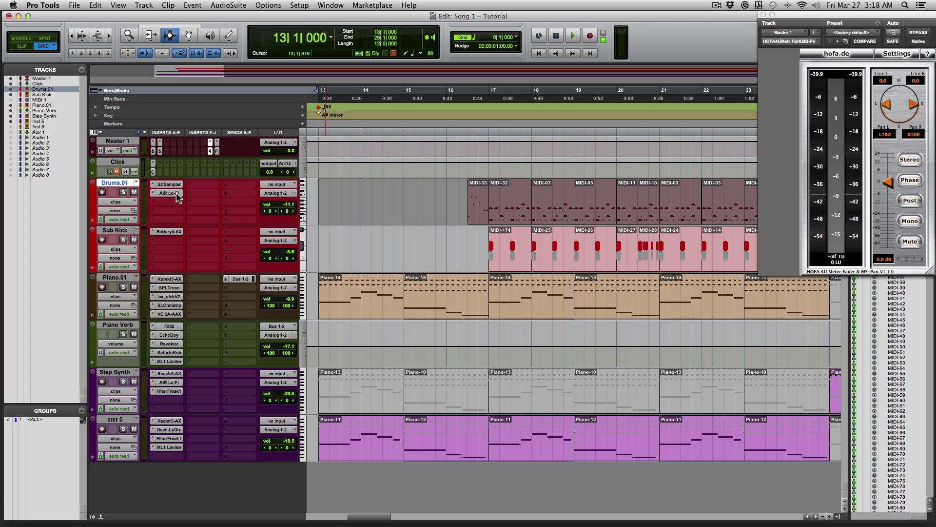
Choose the stereo AIR Lo-Fi multichannel harmonic plug-in for the second insert of Drums.01 and reposition its window.
click(177, 192)
click(152, 192)
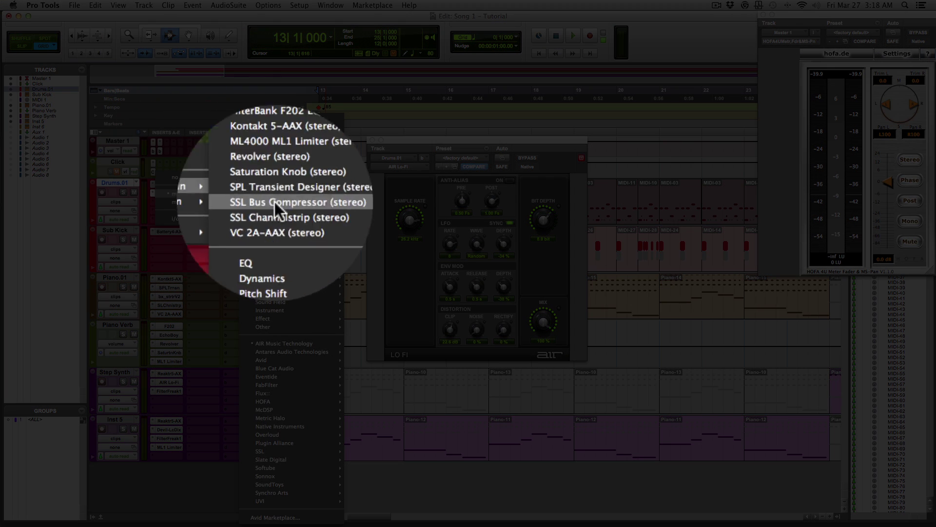
mouse_move(273, 303)
mouse_move(277, 282)
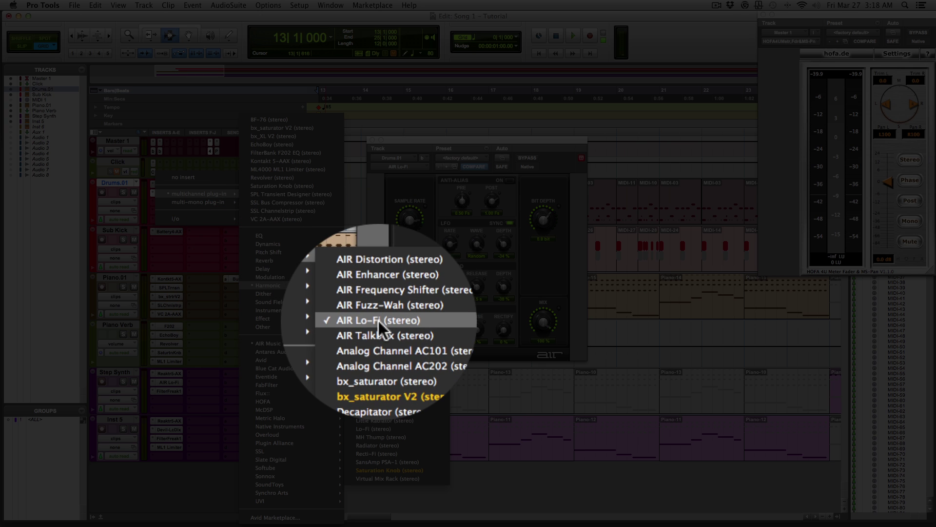
click(378, 321)
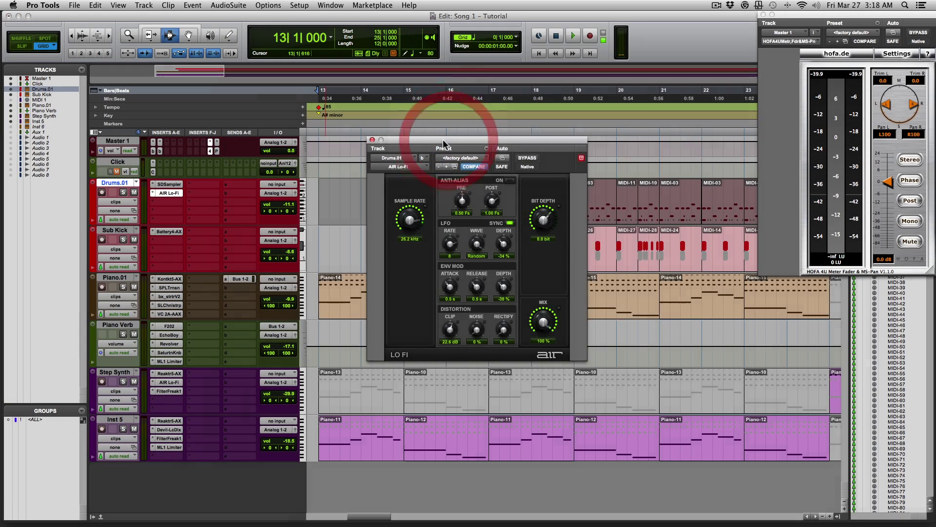
mouse_move(443, 140)
mouse_down()
mouse_move(451, 84)
mouse_move(431, 142)
mouse_up()
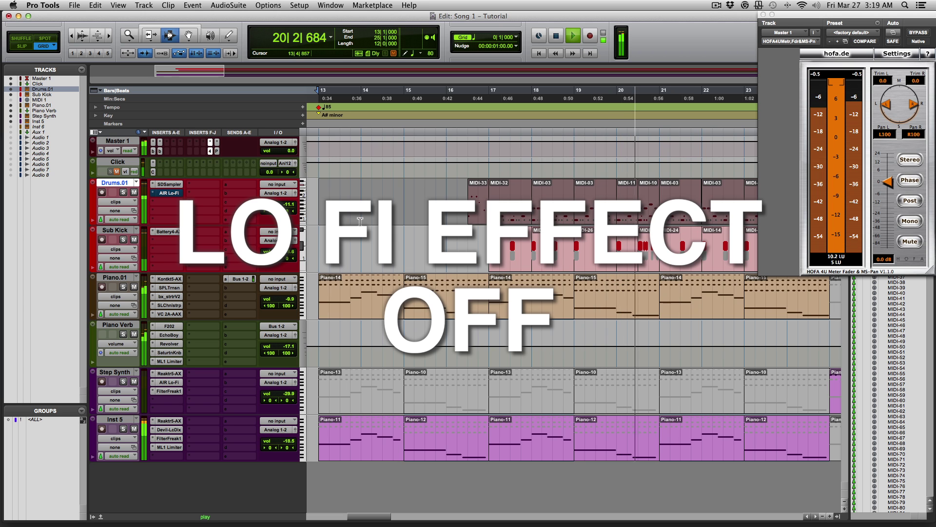
Play the song from bar 13 to compare the full mix with Lo-Fi bypassed and active.
key(space)
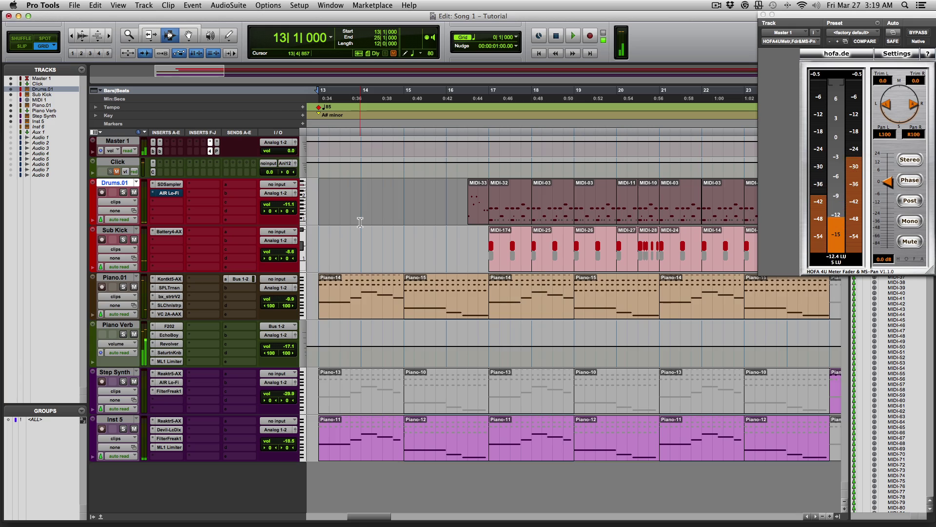
key(space)
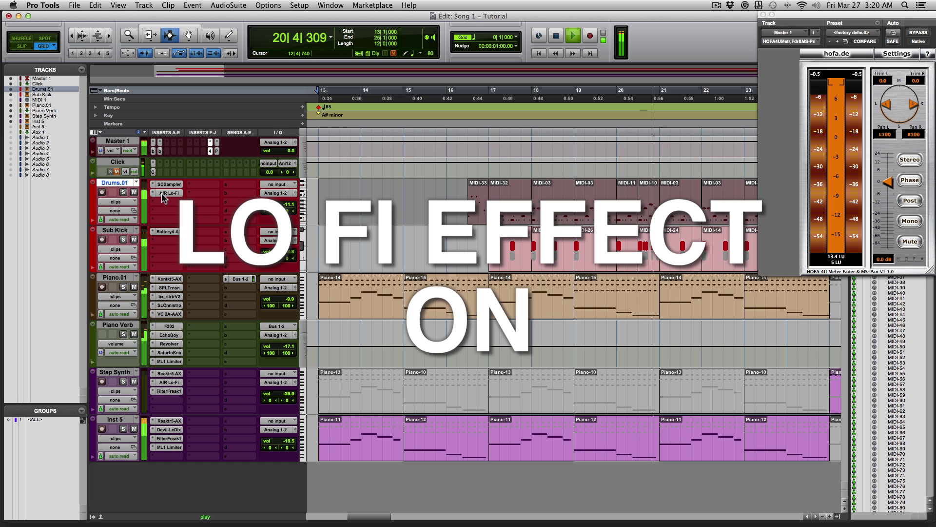
key(space)
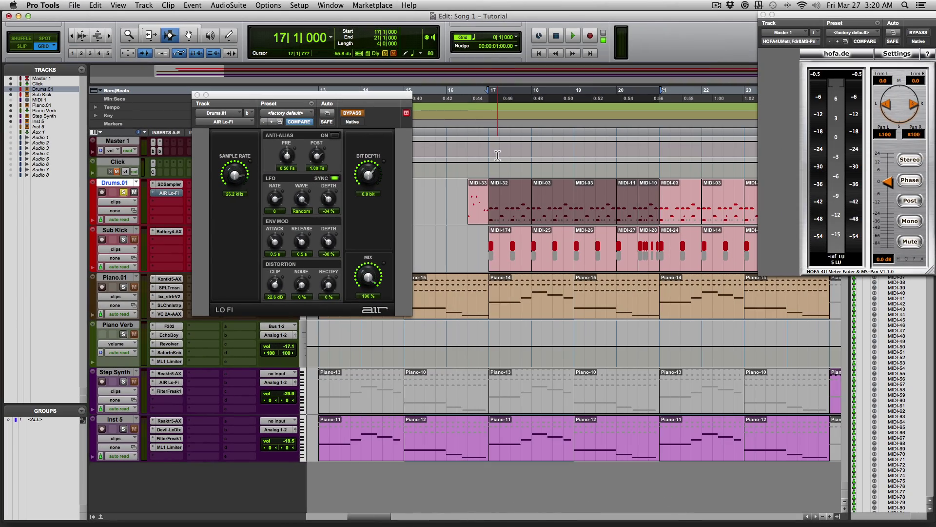
Play the soloed drums from bar 17 with Lo-Fi bypassed, then turn off the bypass and replay them.
key(space)
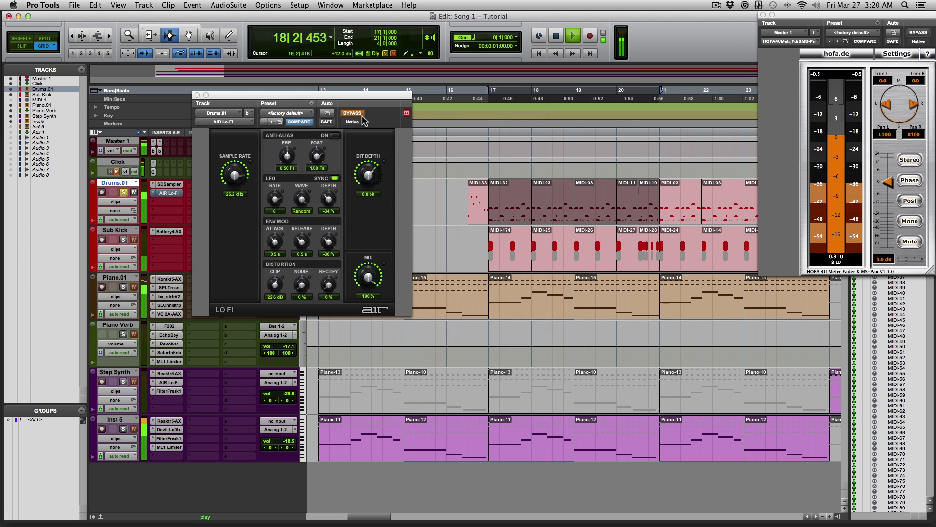
key(space)
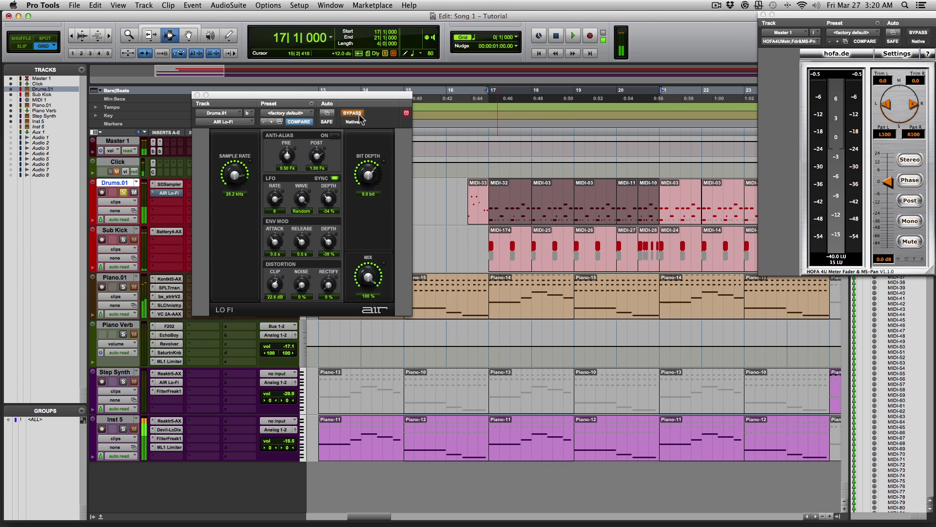
click(360, 115)
key(space)
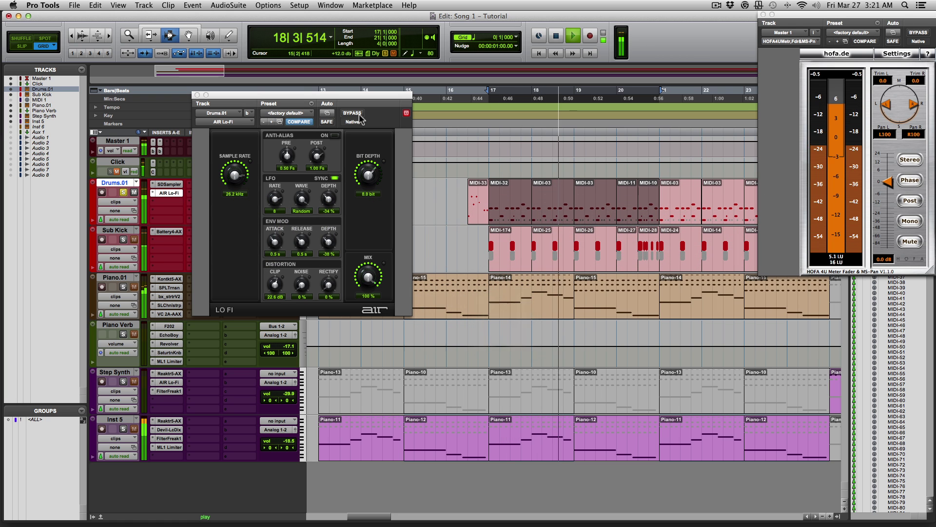
key(space)
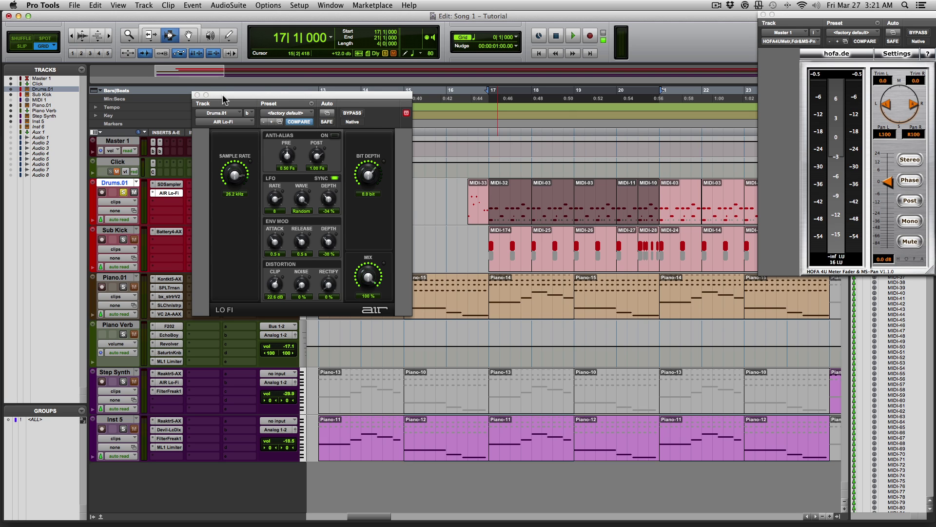
Move the Lo-Fi window aside and, during drum playback, set Bit Depth to 8.0 bit and Sample Rate to 23.4 kHz.
drag(224, 98, 380, 108)
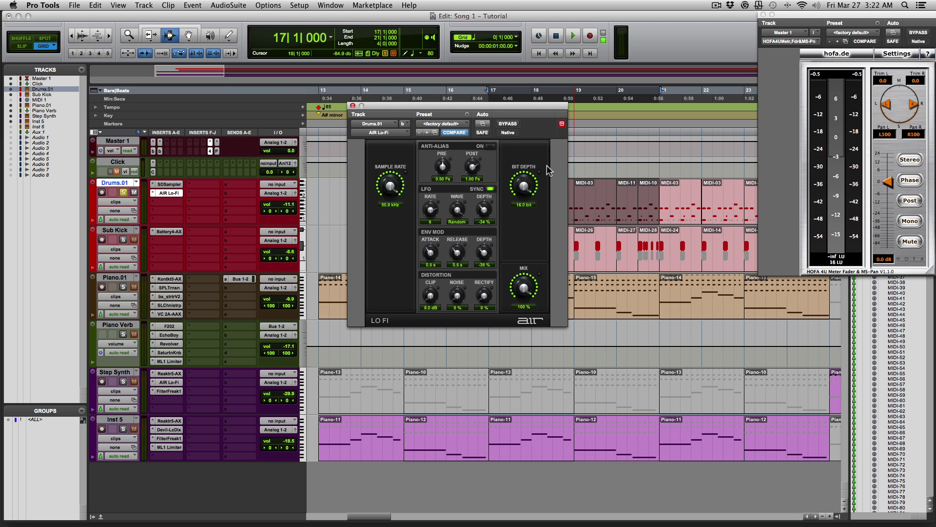
key(space)
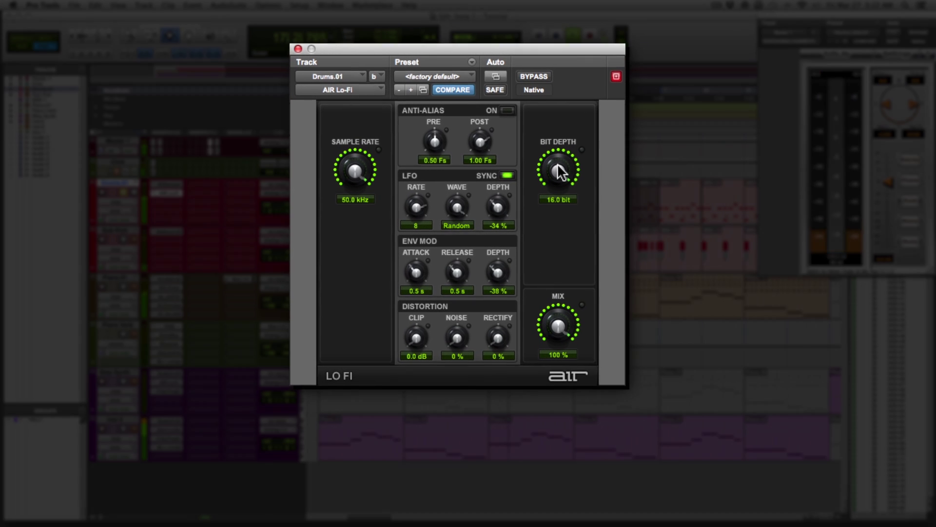
drag(559, 165, 559, 205)
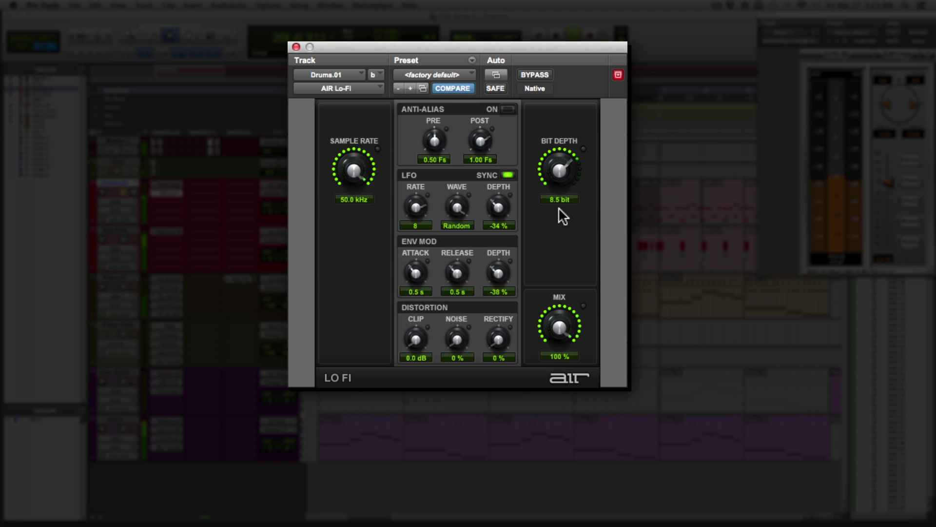
drag(561, 173, 563, 176)
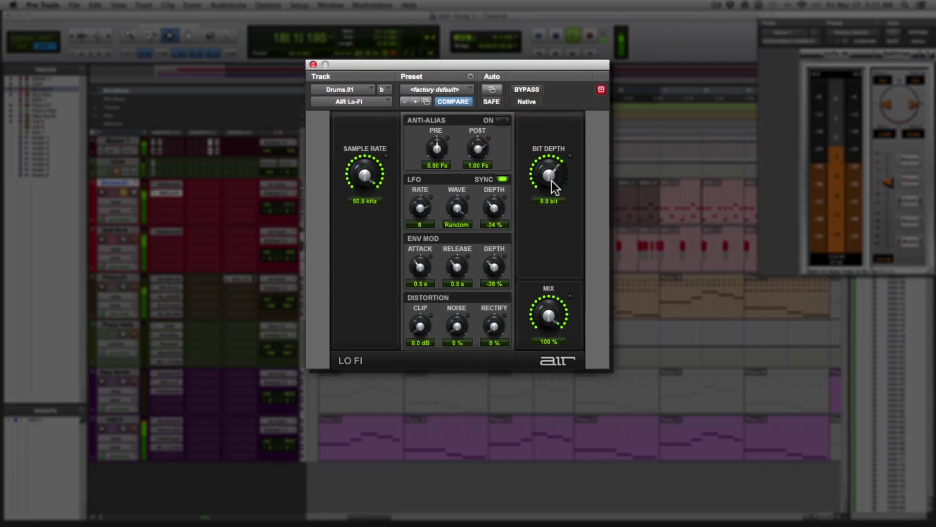
key(space)
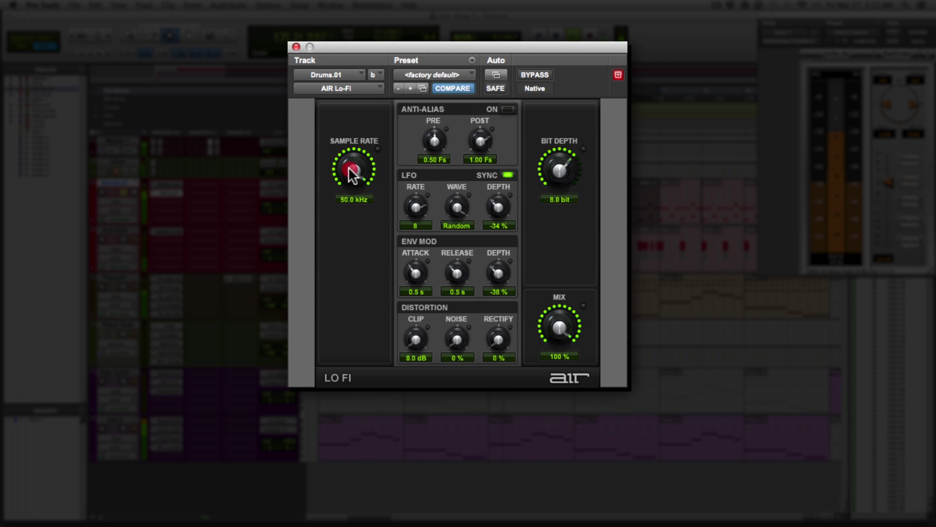
drag(350, 169, 348, 191)
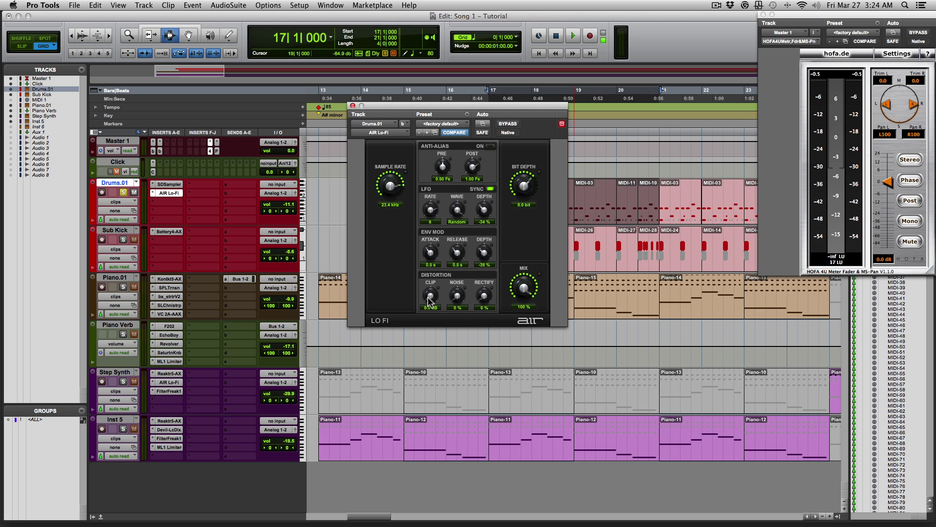
Toggle loop playback for the selected bars and raise the Lo-Fi distortion Clip to 22.6 dB while the drums play.
key(super+shift+l)
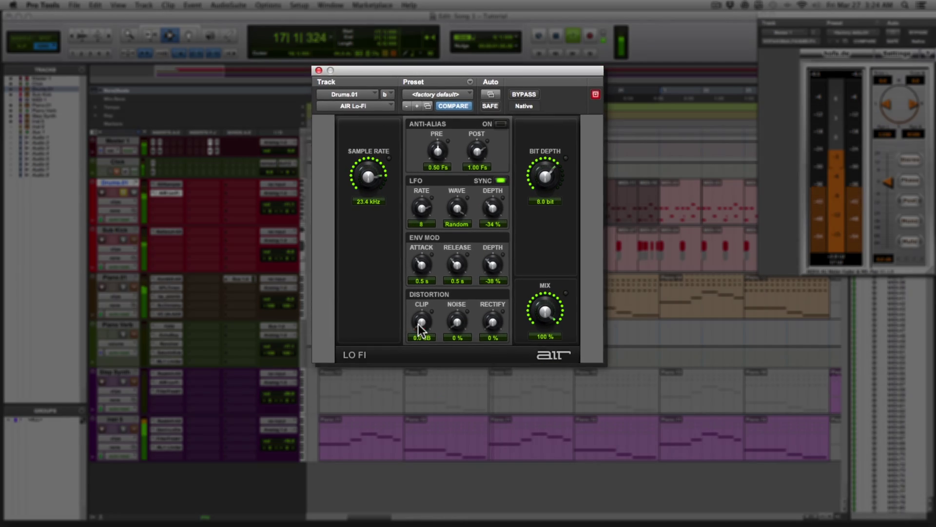
drag(429, 301, 428, 294)
drag(413, 341, 411, 260)
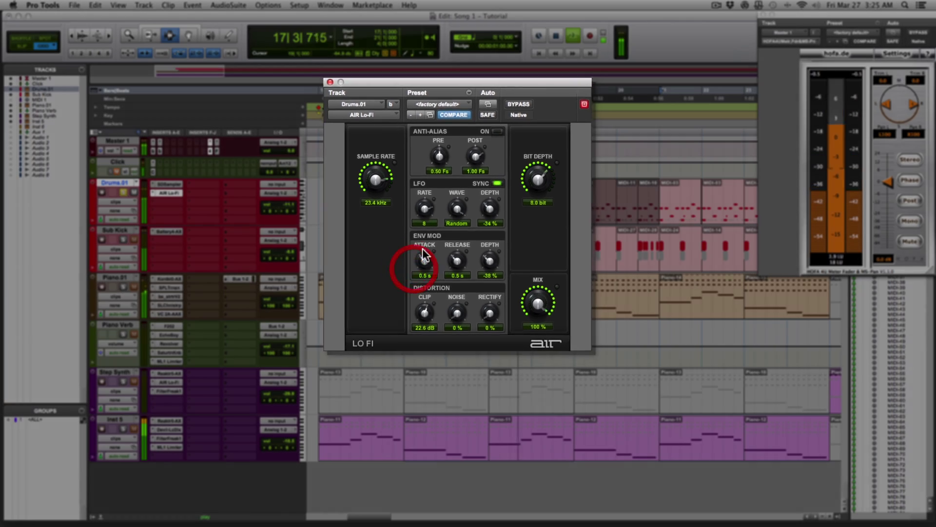
key(space)
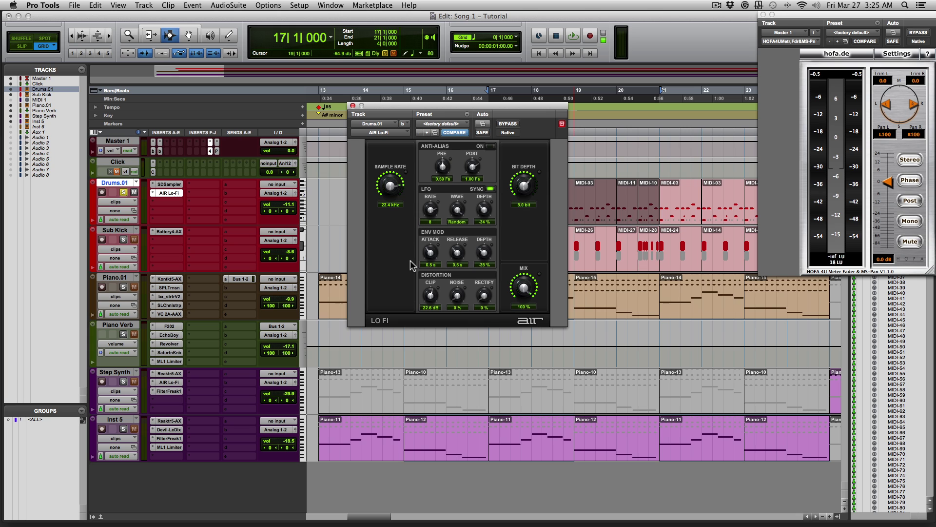
Compare the looped solo drums with the adjusted Lo-Fi effect bypassed and active.
drag(502, 106, 502, 126)
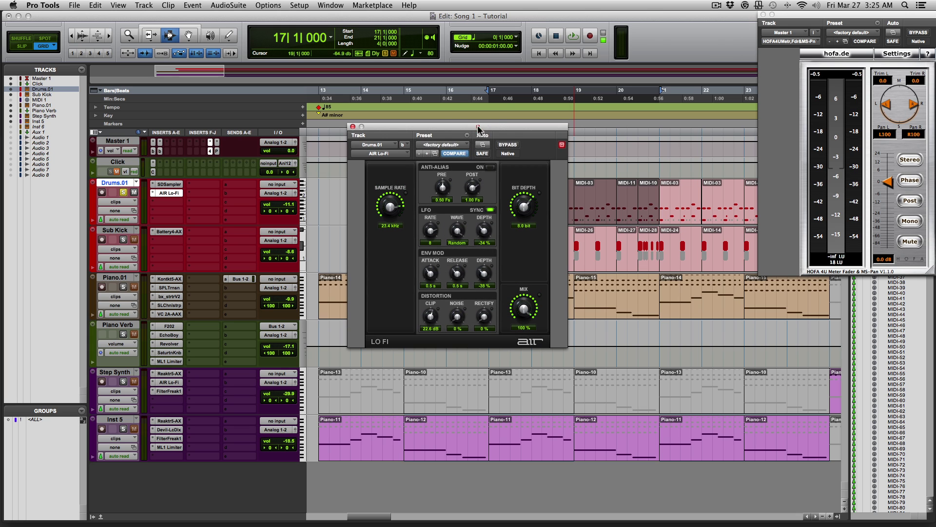
click(504, 144)
key(space)
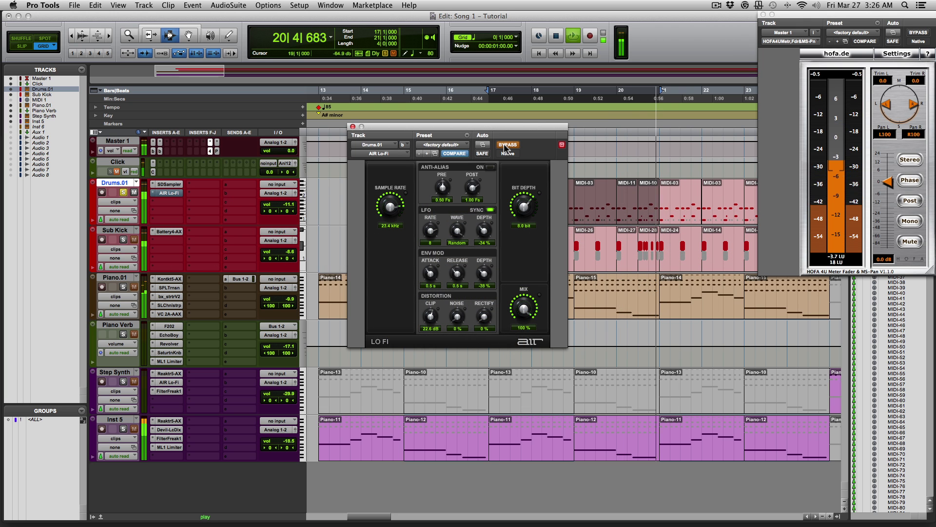
click(505, 143)
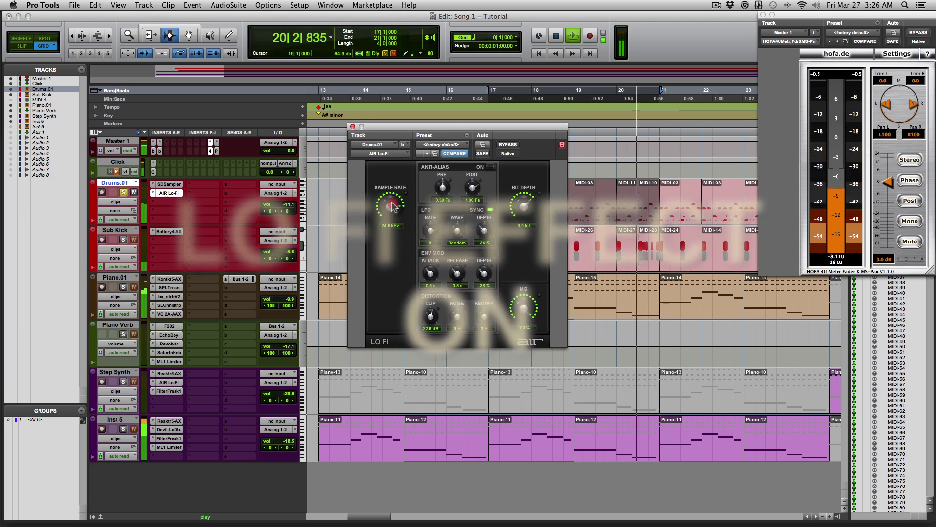
key(space)
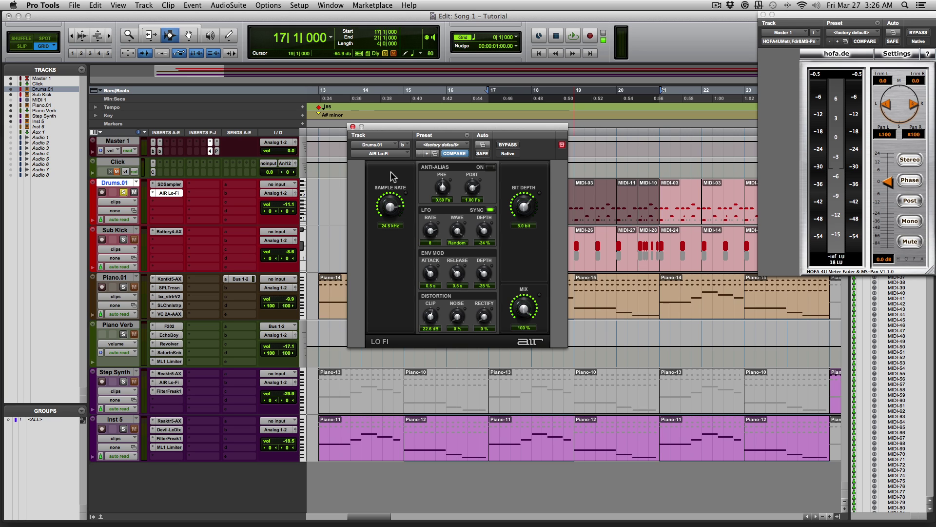
Unsolo the Drums.01 track and play the full mix with Lo-Fi bypassed and with it active.
click(123, 193)
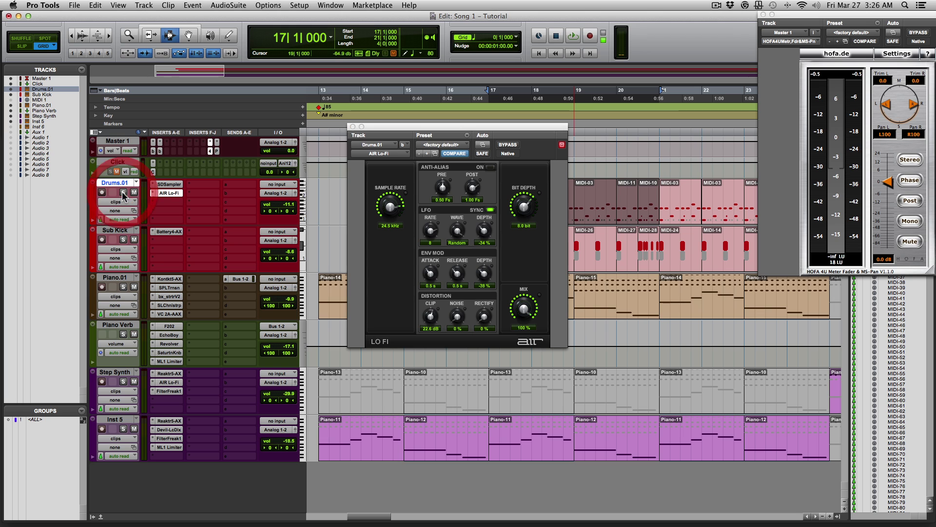
click(503, 144)
key(space)
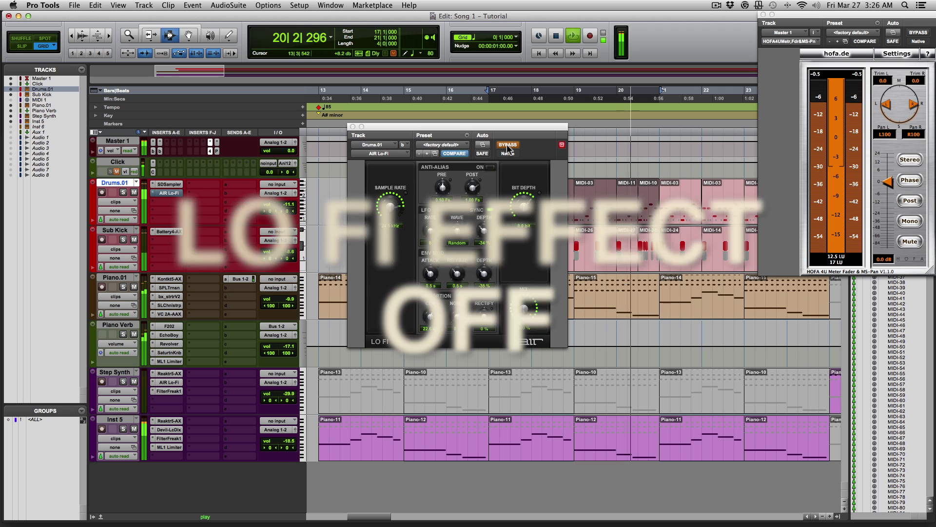
key(space)
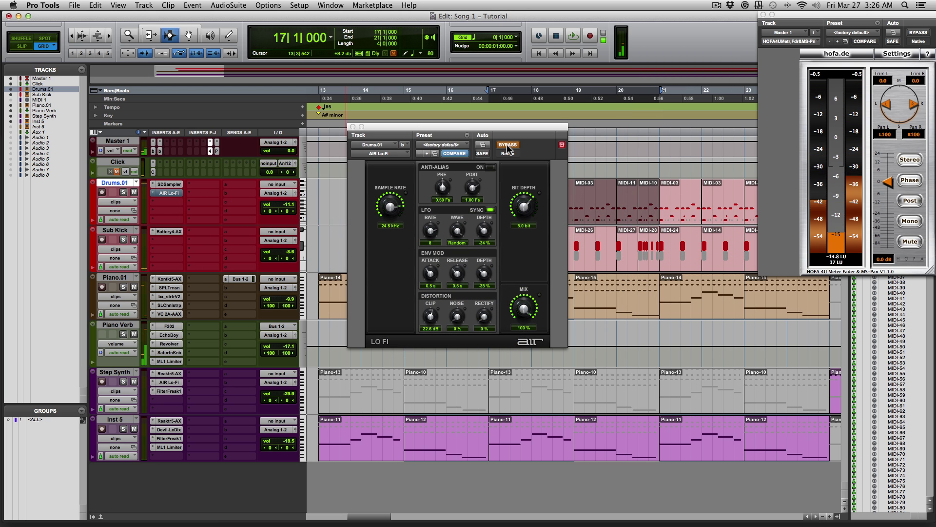
click(507, 145)
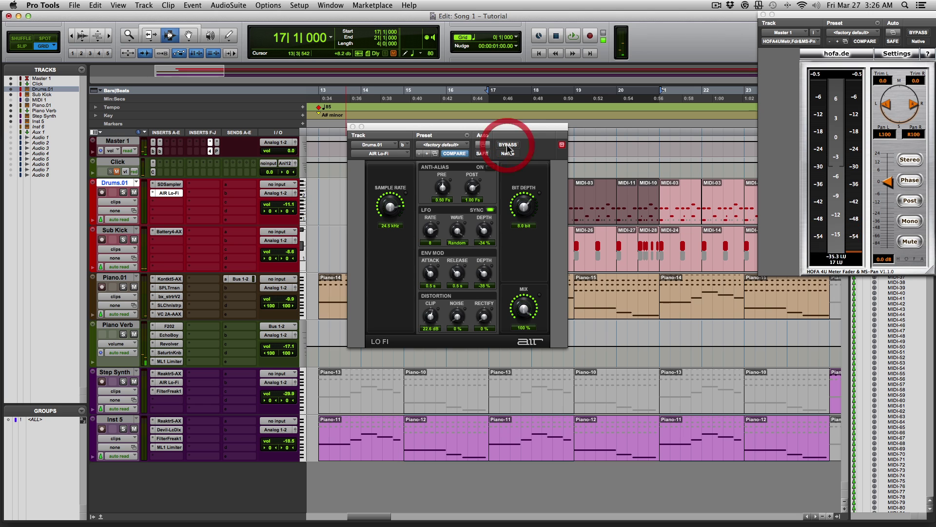
key(space)
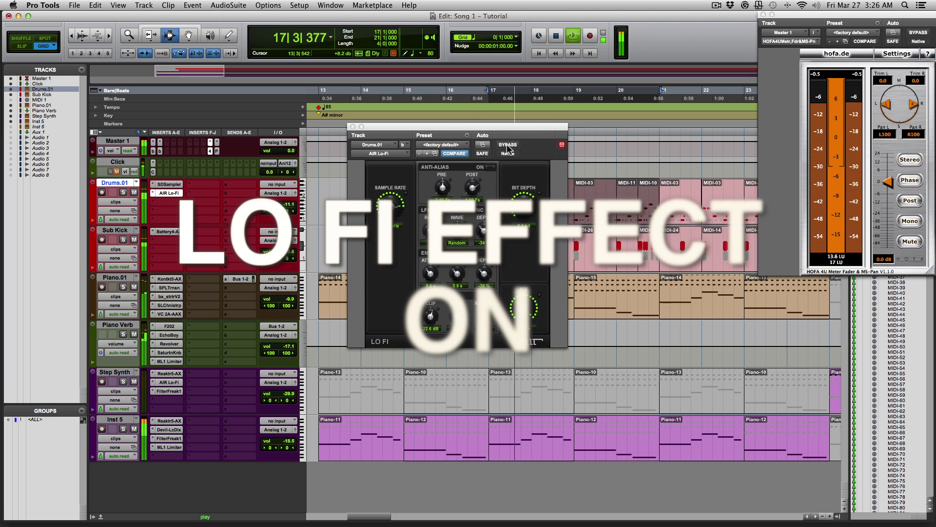